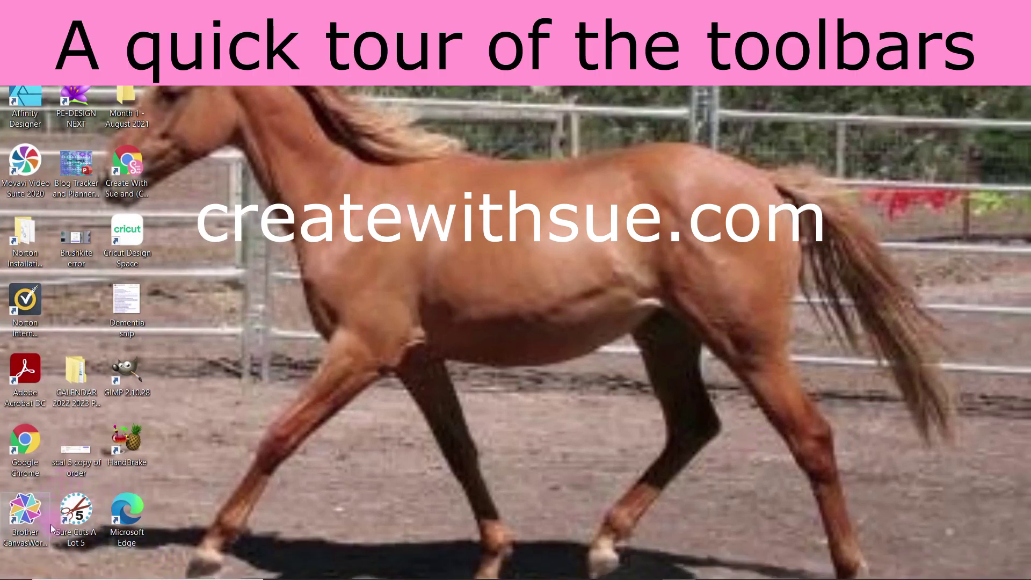
# - Launch Sure Cuts A Lot 5 from its desktop shortcut
pyautogui.doubleClick(79, 514)
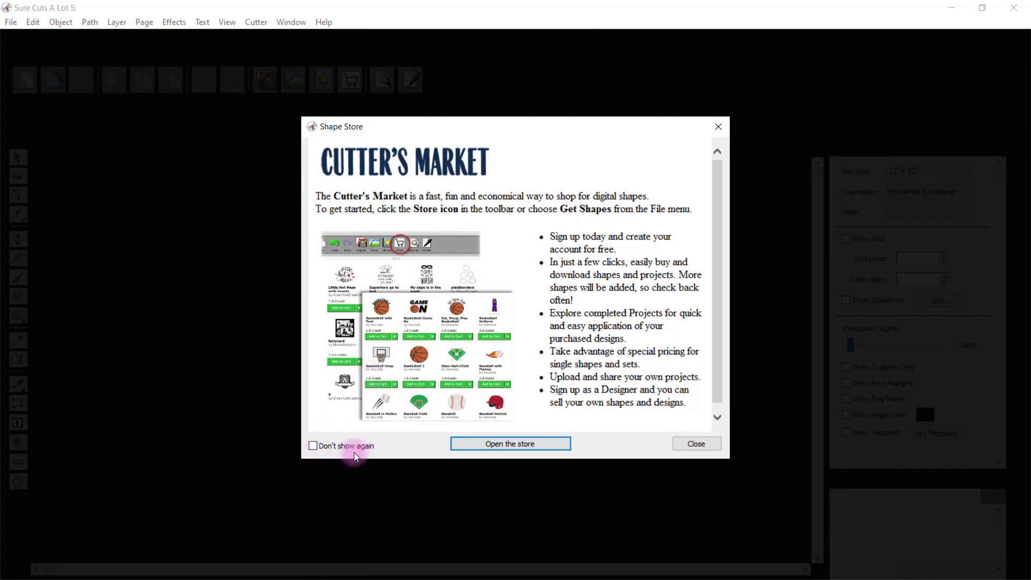
# - Tick 'Don't show again' on the Cutter's Market shape store notice and close it
pyautogui.click(314, 446)
pyautogui.click(697, 444)
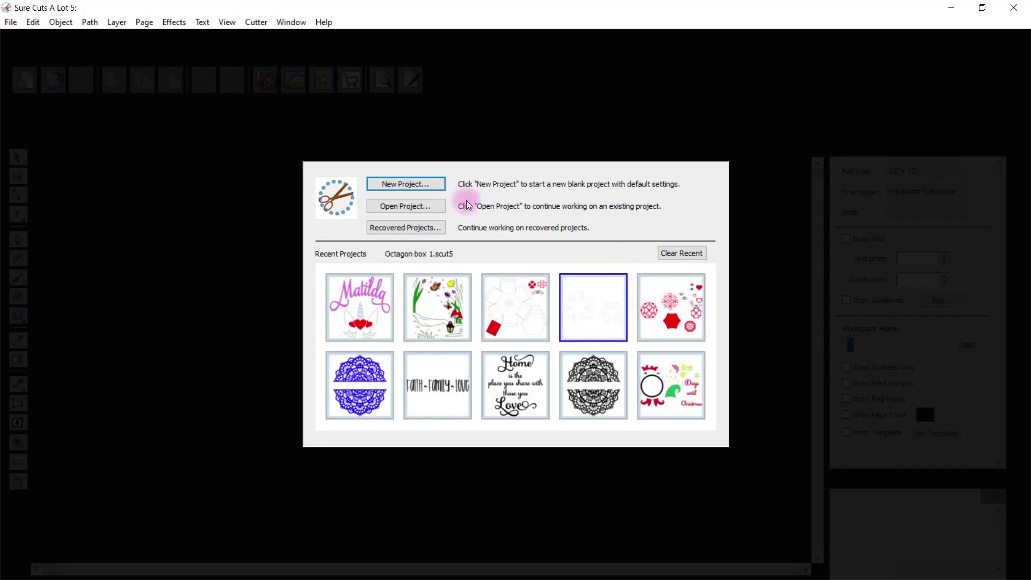
# - Choose to start a new blank project from the start dialog
pyautogui.click(407, 185)
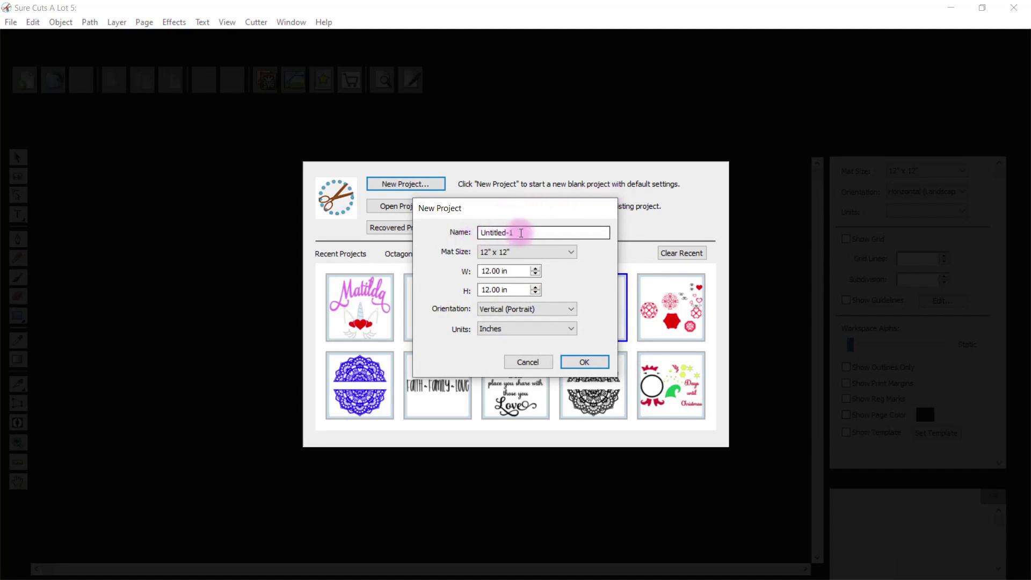
# - Name the new project 'Test' and keep the 12" x 12" mat size
pyautogui.moveTo(513, 232); pyautogui.dragTo(479, 238)
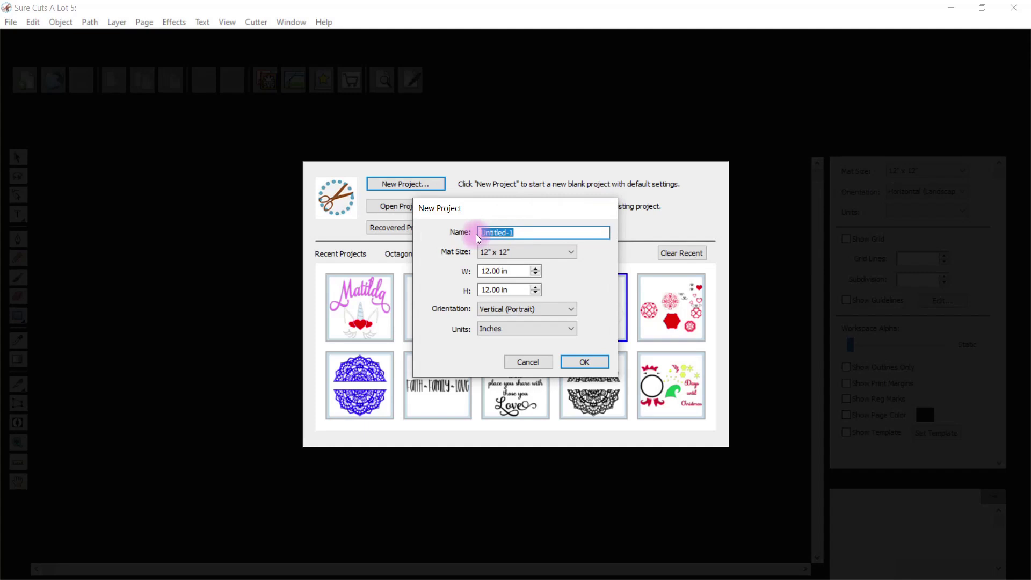
pyautogui.write('Test')
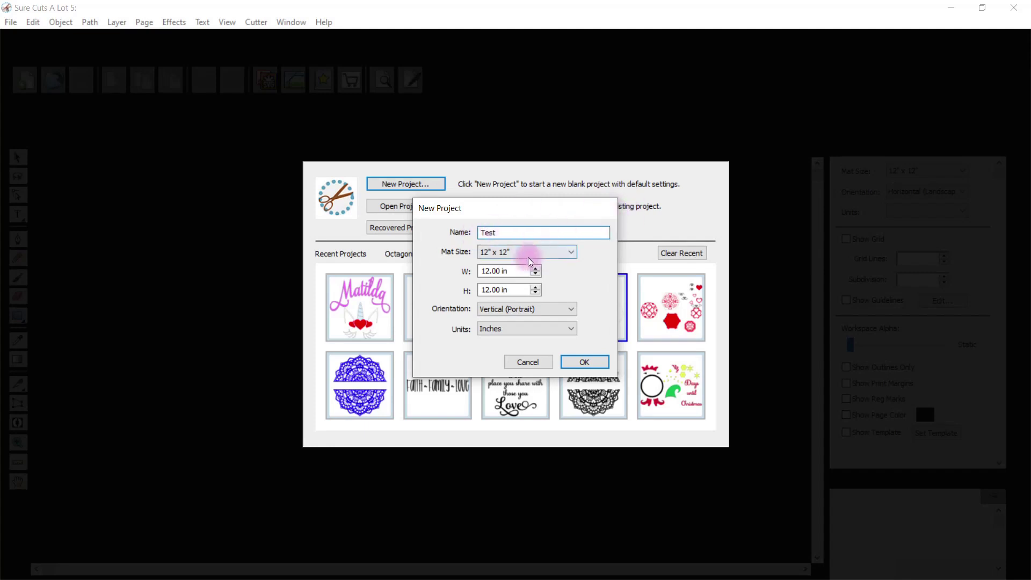
pyautogui.click(572, 252)
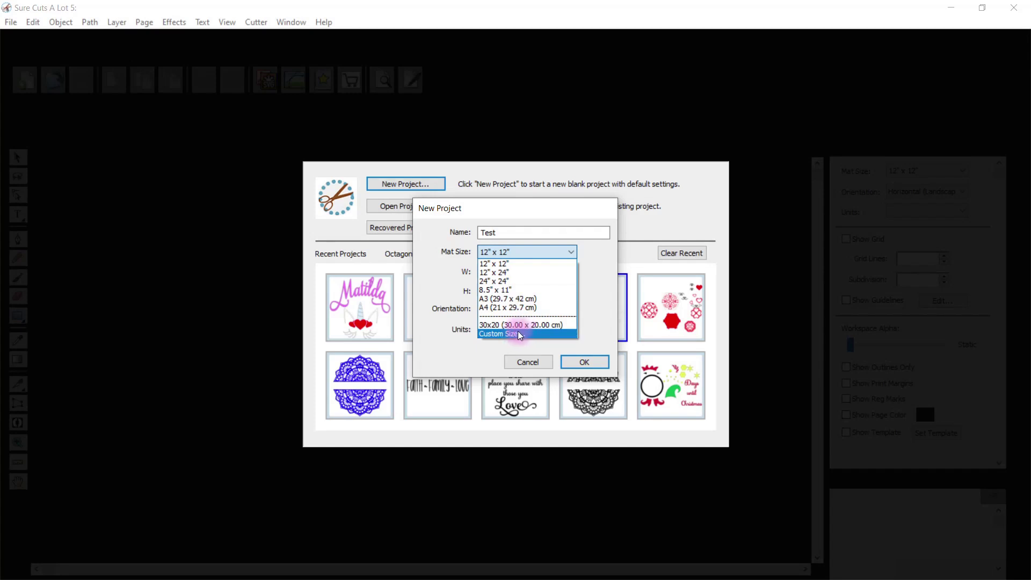
pyautogui.click(524, 250)
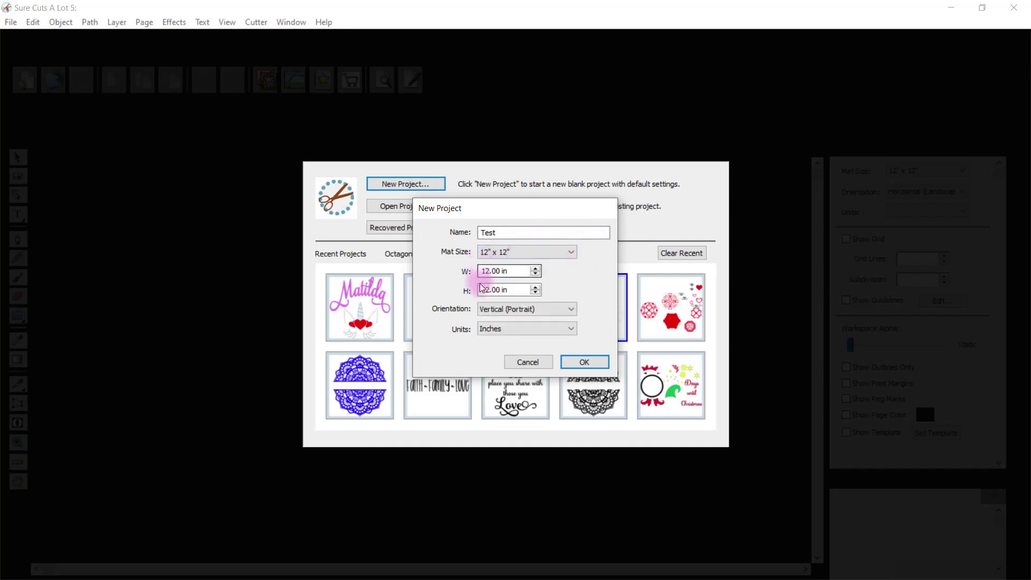
pyautogui.click(536, 268)
pyautogui.click(536, 274)
pyautogui.click(536, 275)
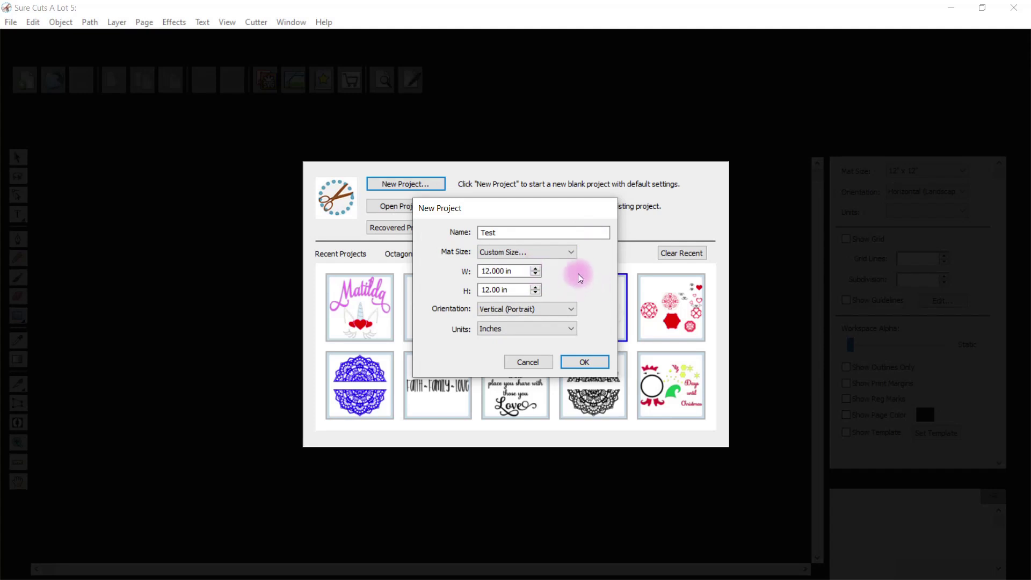
pyautogui.click(572, 309)
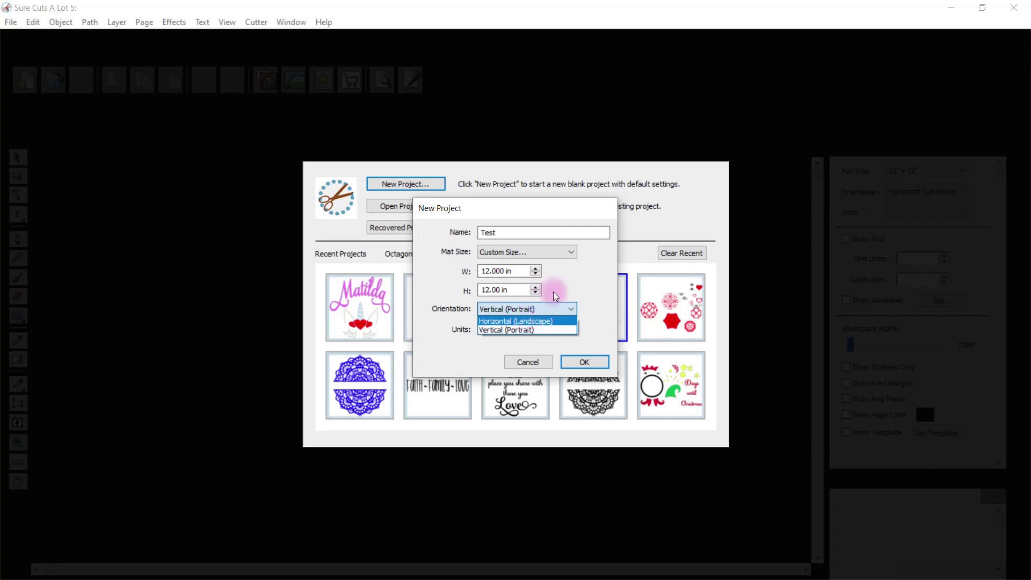
pyautogui.click(569, 285)
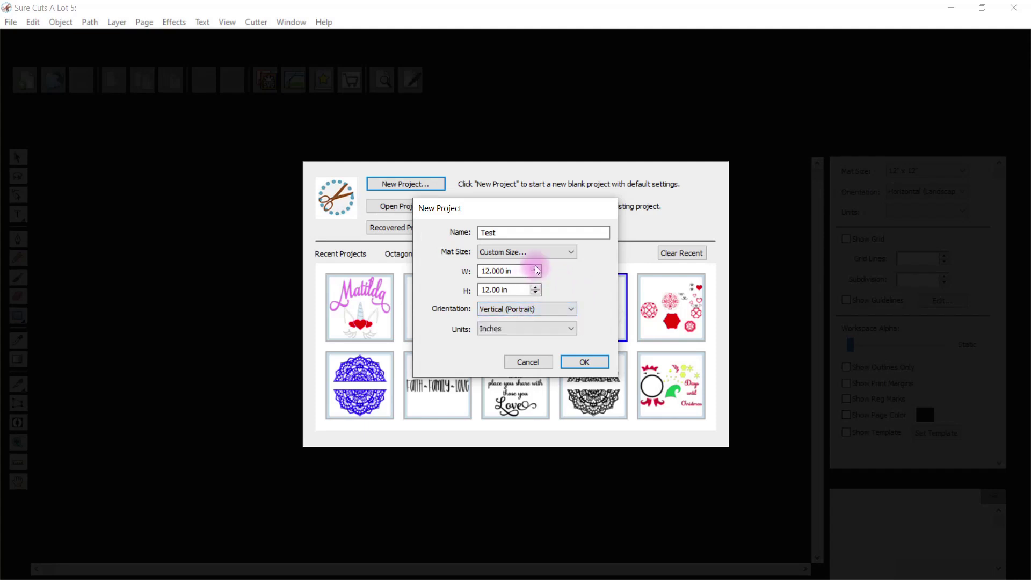
pyautogui.click(571, 252)
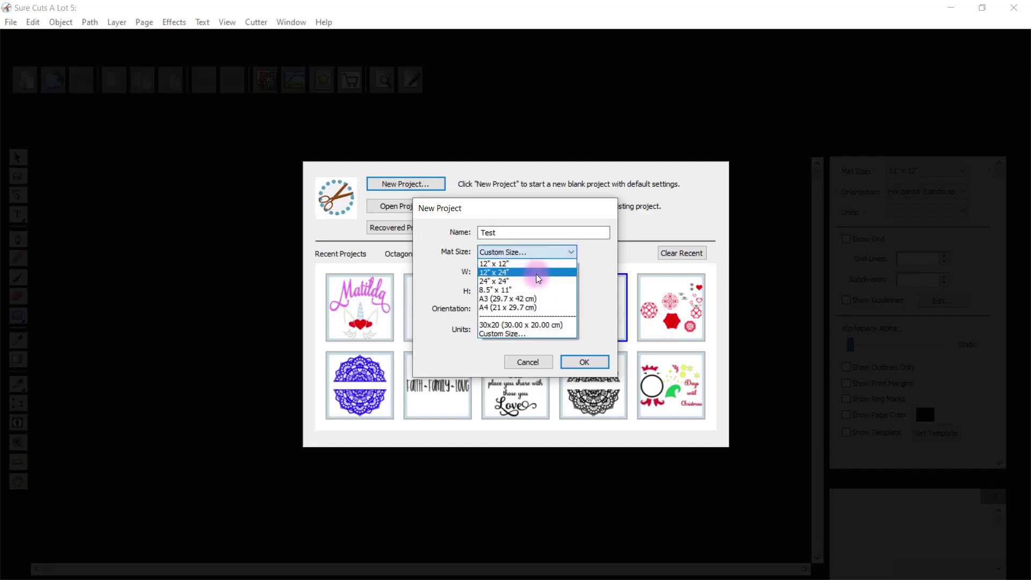
pyautogui.click(527, 289)
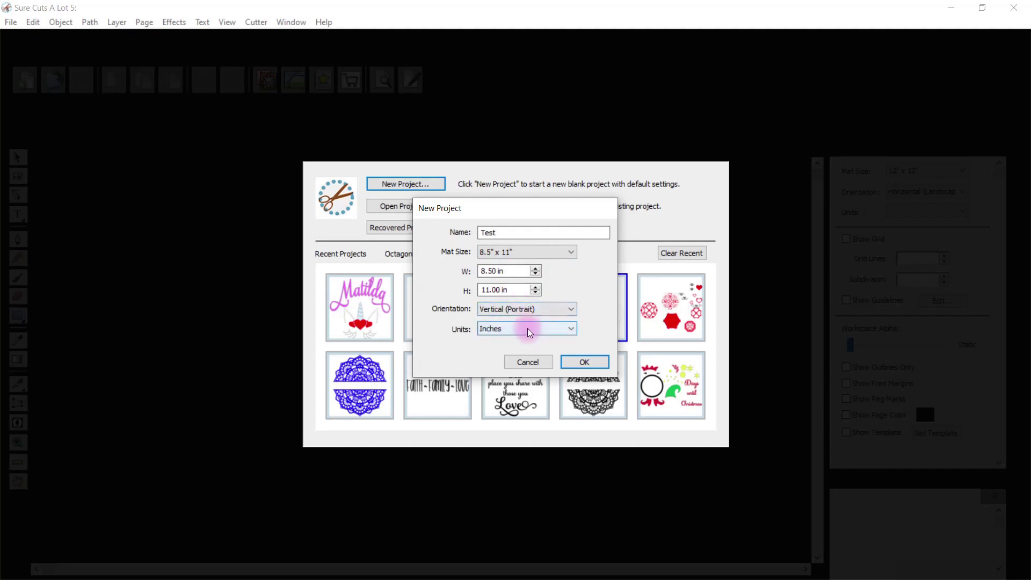
pyautogui.click(568, 310)
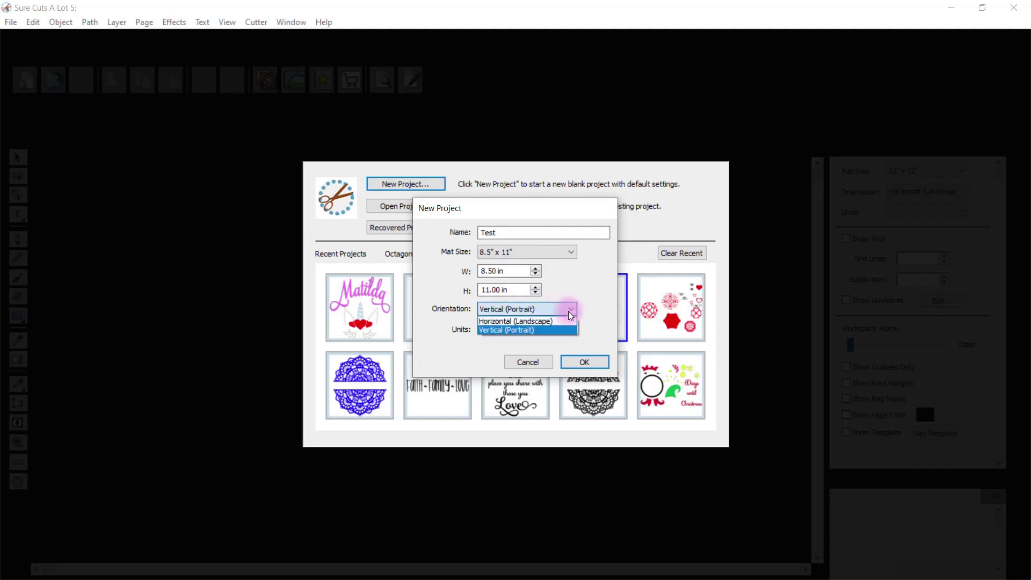
pyautogui.click(556, 323)
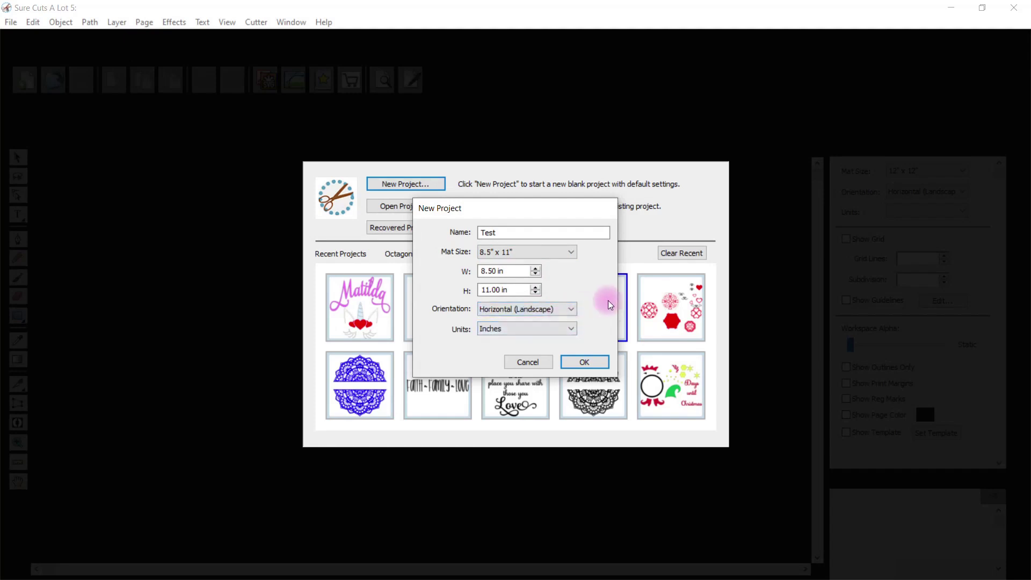
pyautogui.click(573, 309)
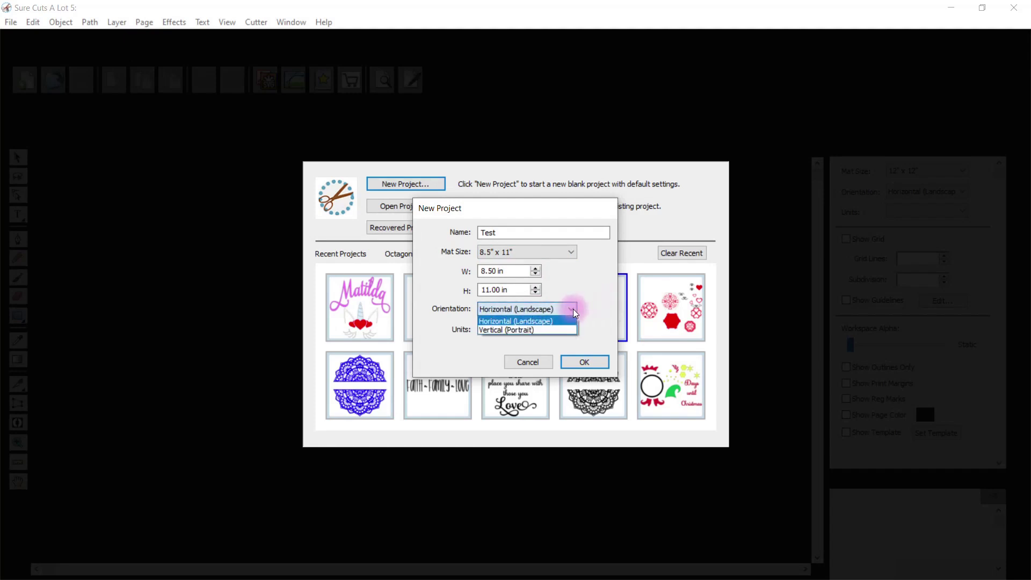
pyautogui.click(542, 324)
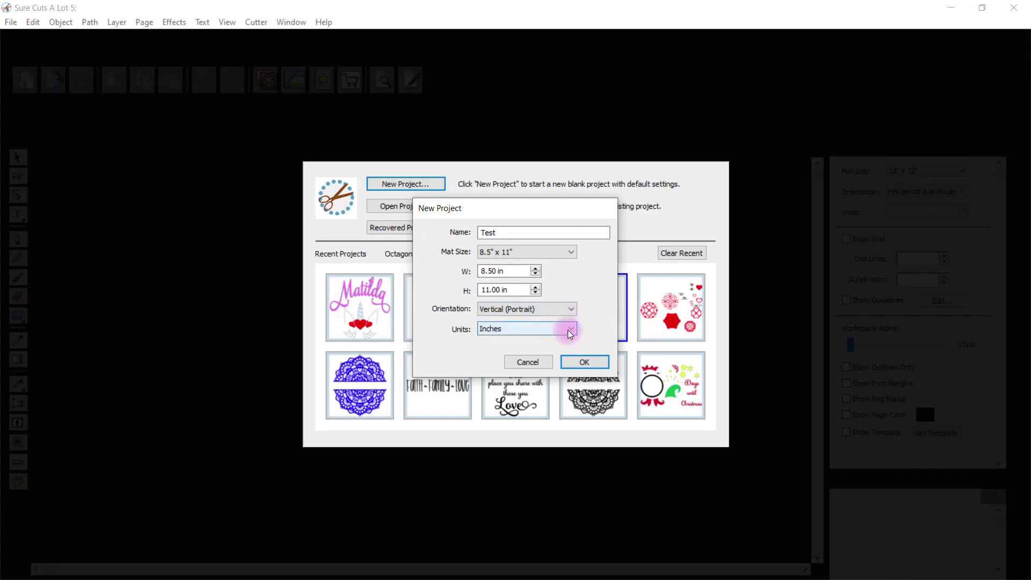
pyautogui.click(573, 330)
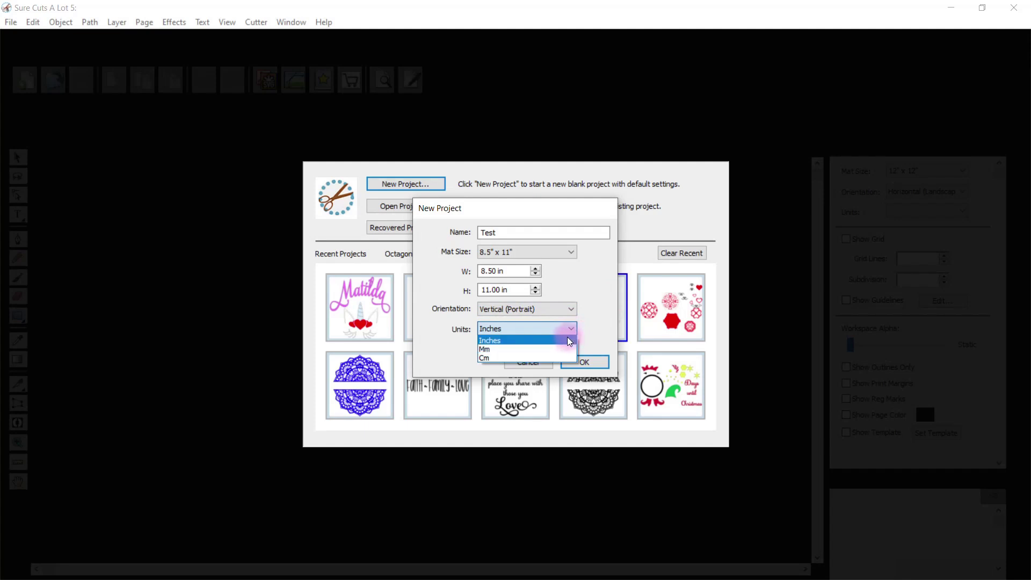
pyautogui.click(594, 318)
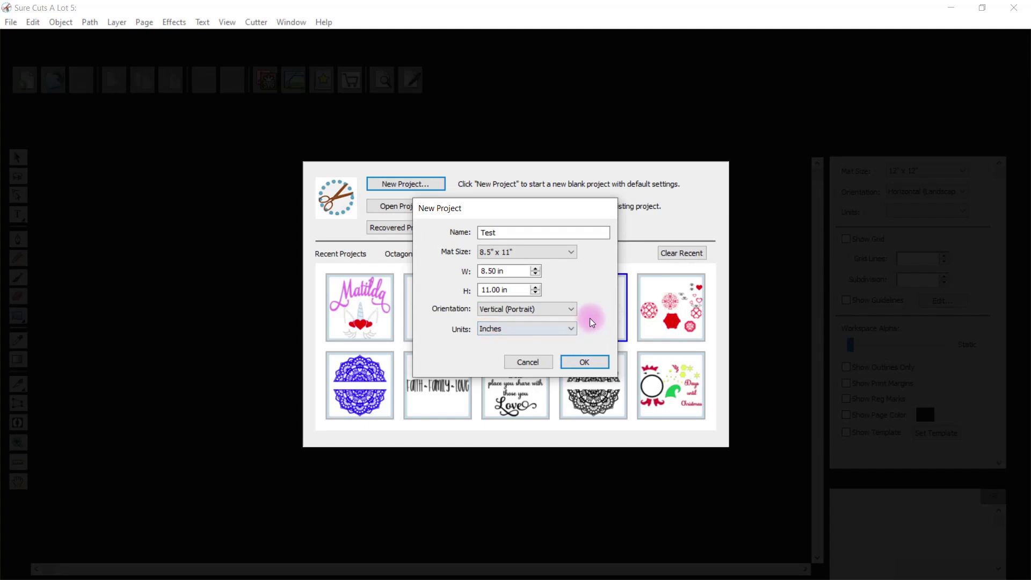
pyautogui.click(572, 253)
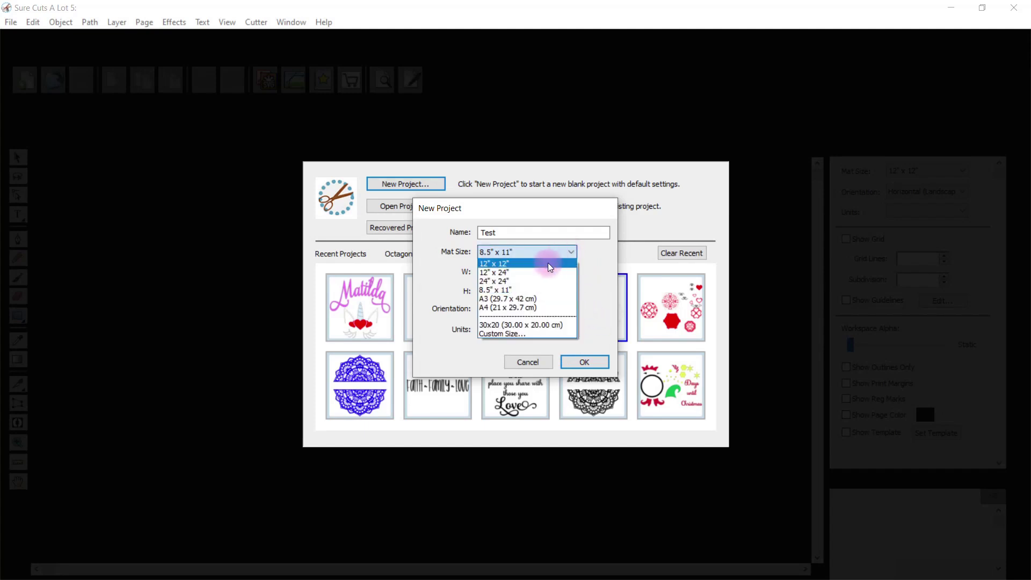
pyautogui.click(540, 263)
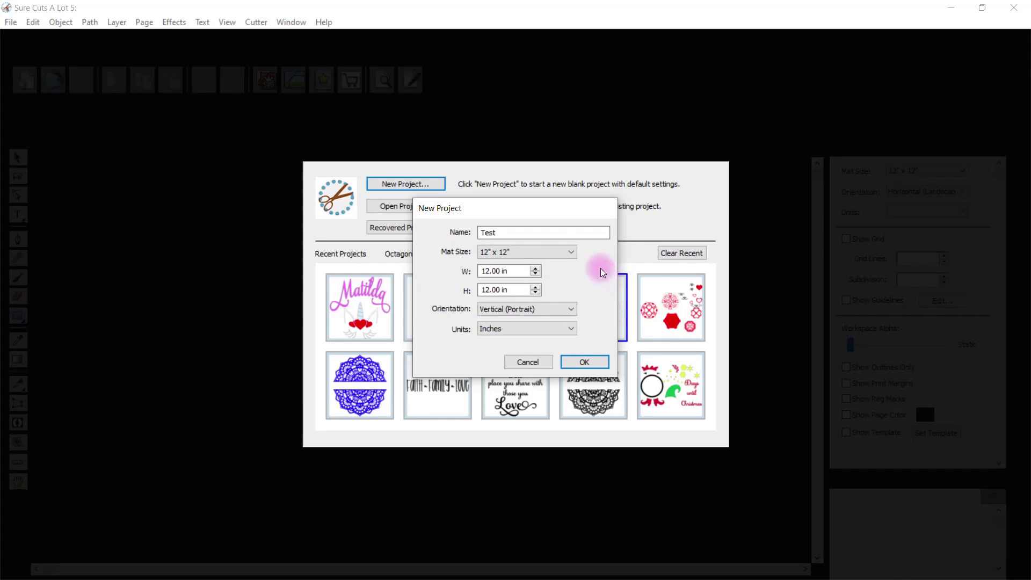
pyautogui.click(585, 363)
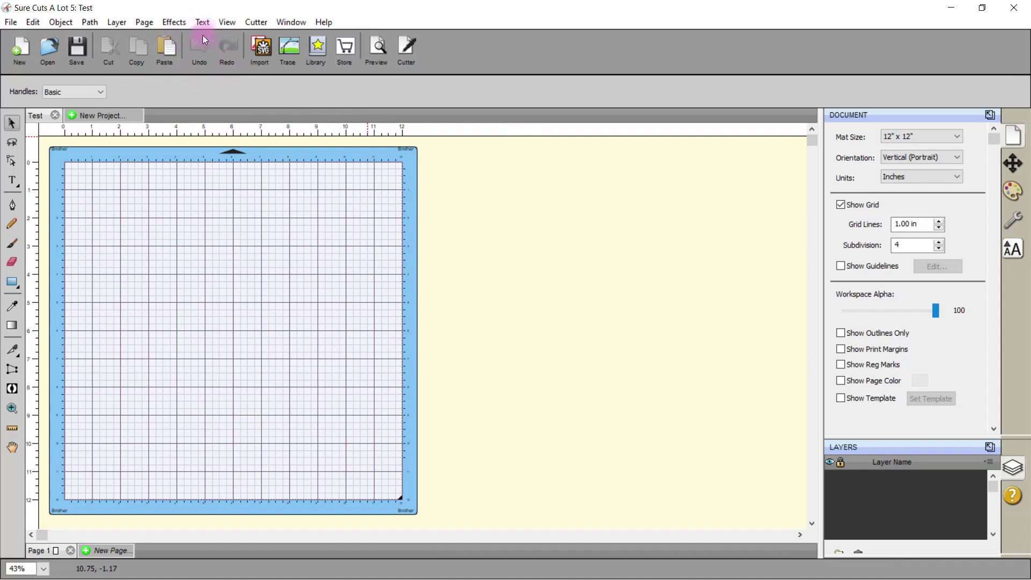
# - Drag an element of the blank Test project workspace over to the left side
pyautogui.moveTo(457, 174); pyautogui.dragTo(447, 192)
pyautogui.moveTo(446, 192); pyautogui.dragTo(57, 162)
pyautogui.click(10, 24)
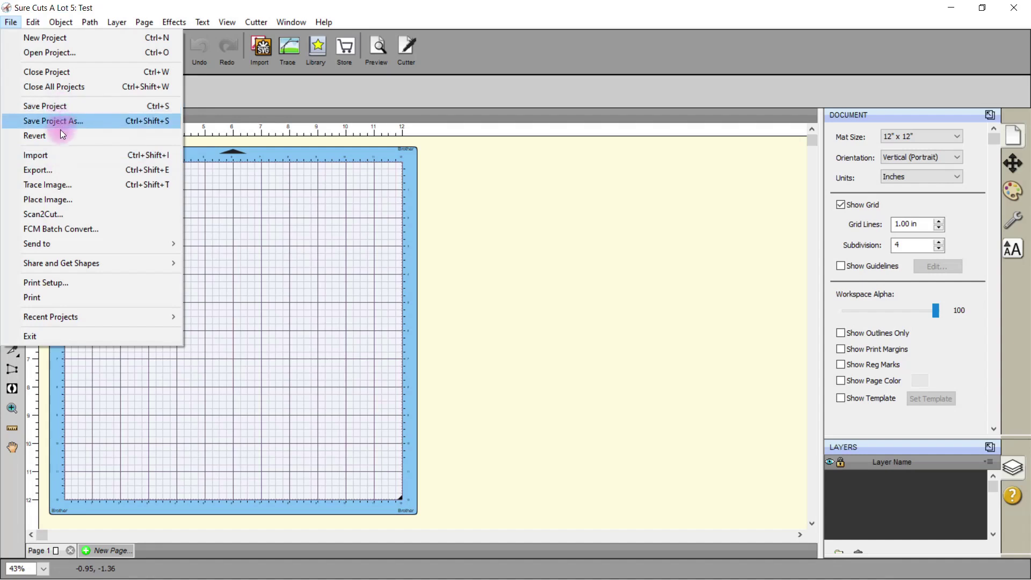
pyautogui.moveTo(69, 241)
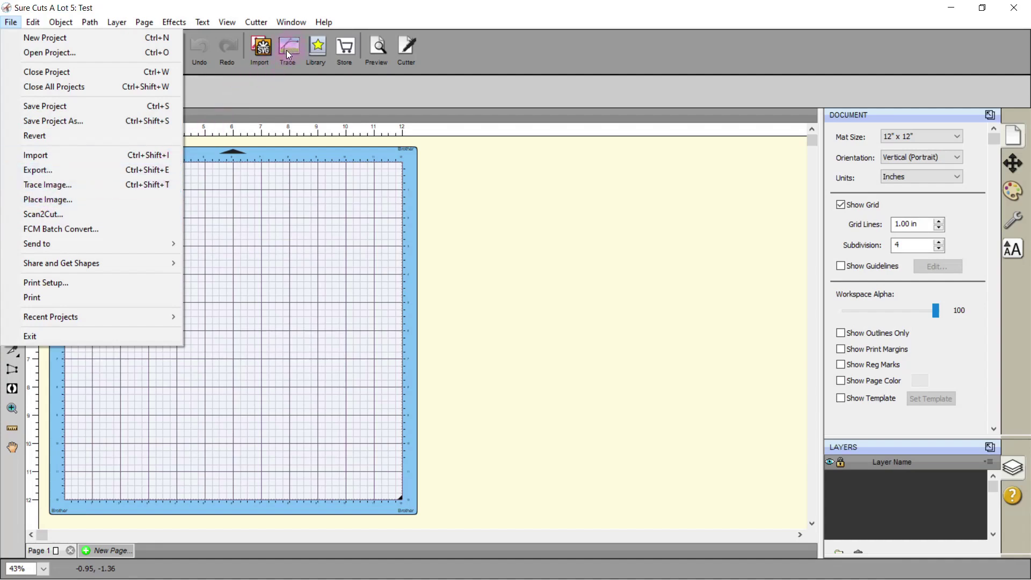
pyautogui.moveTo(57, 264)
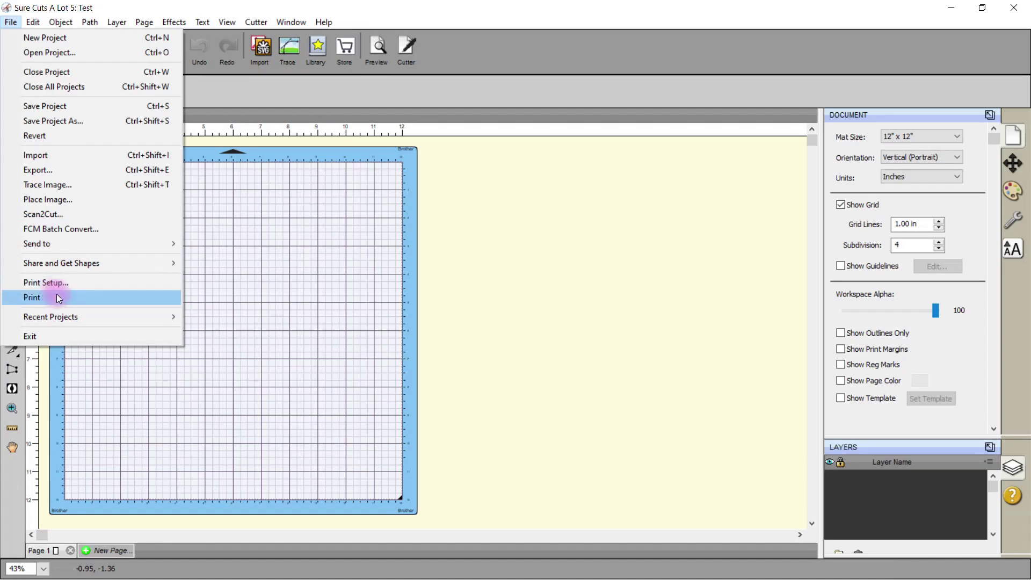
pyautogui.click(464, 222)
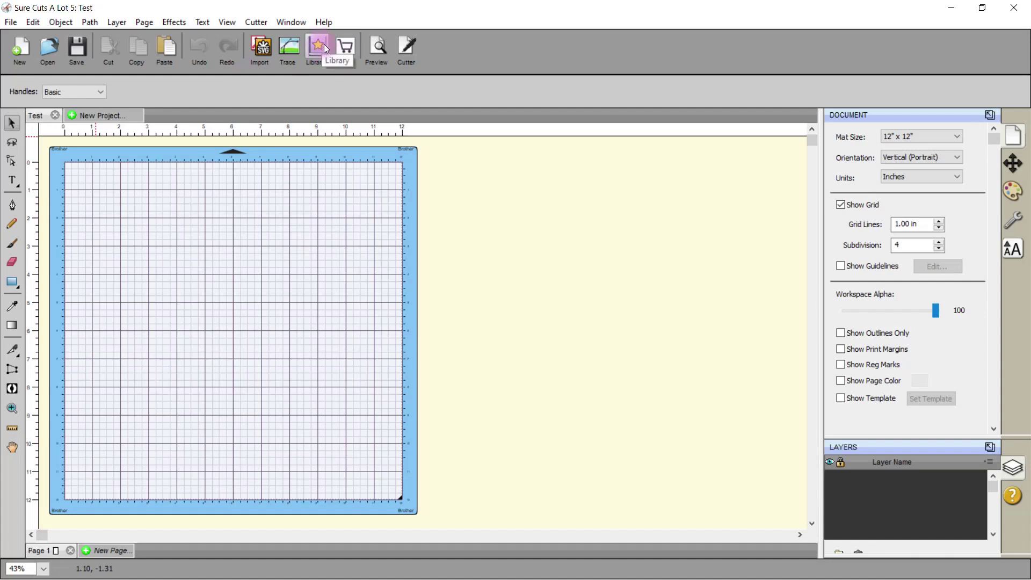
pyautogui.click(227, 24)
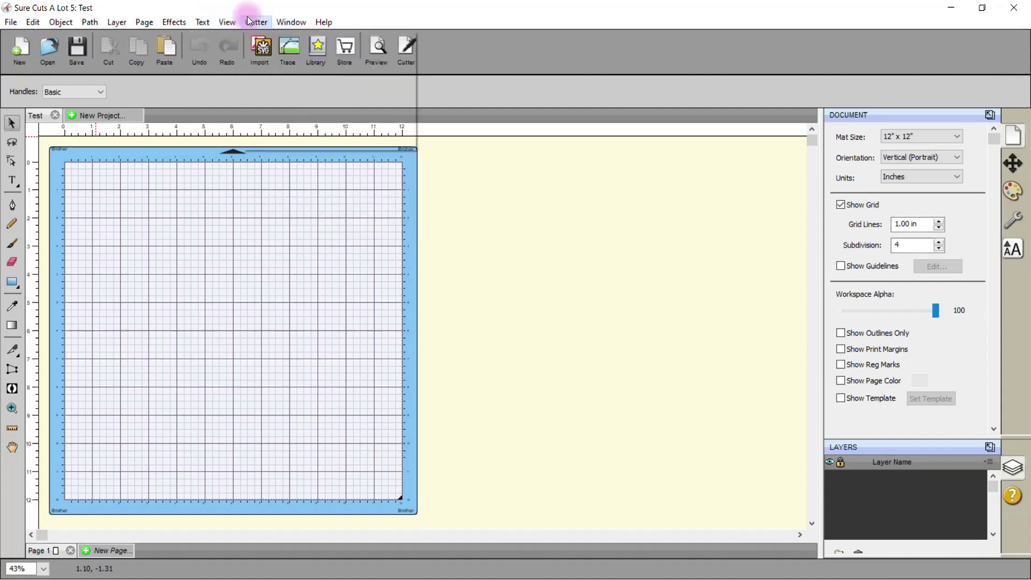
pyautogui.click(291, 22)
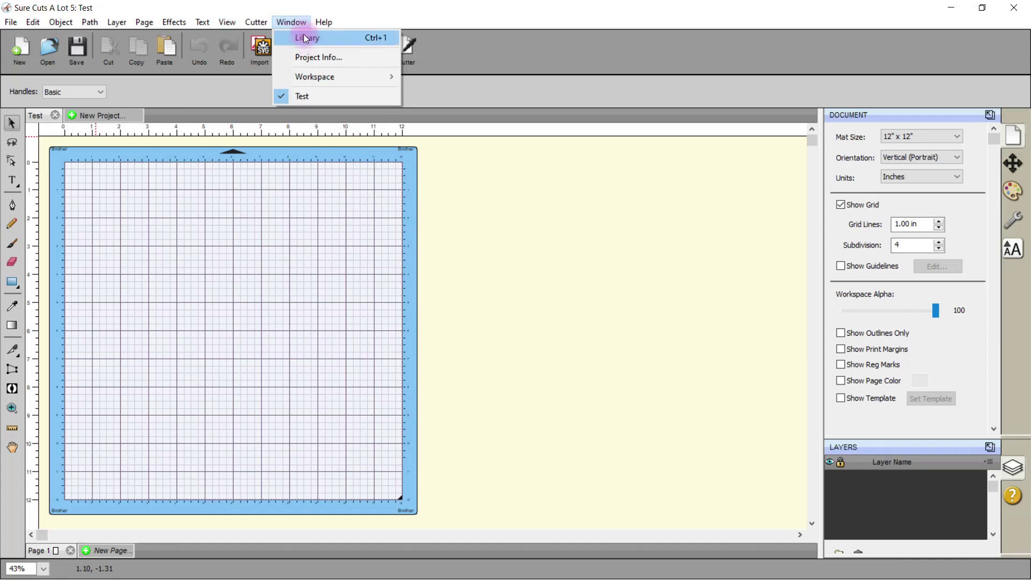
pyautogui.click(510, 55)
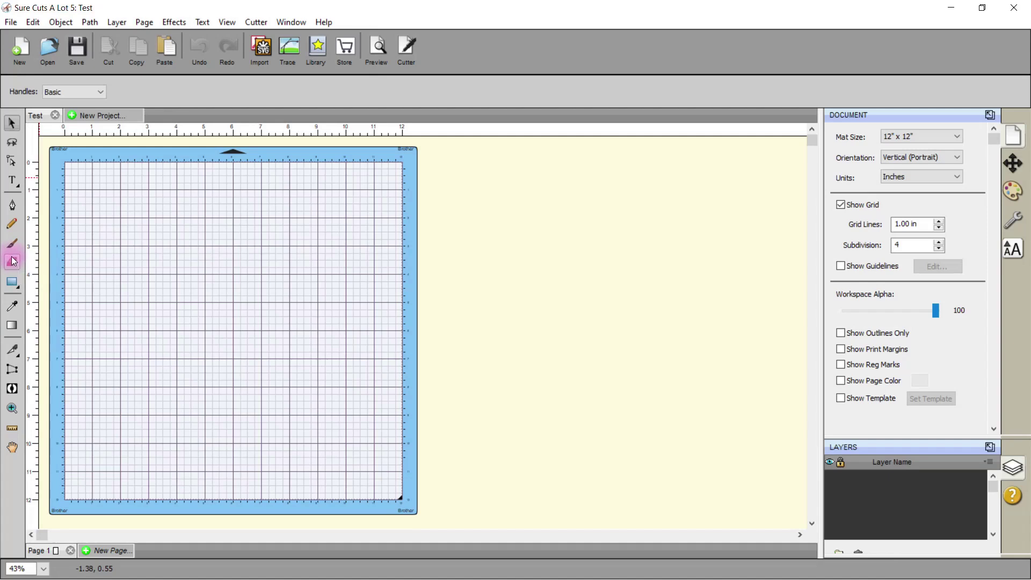
pyautogui.click(14, 262)
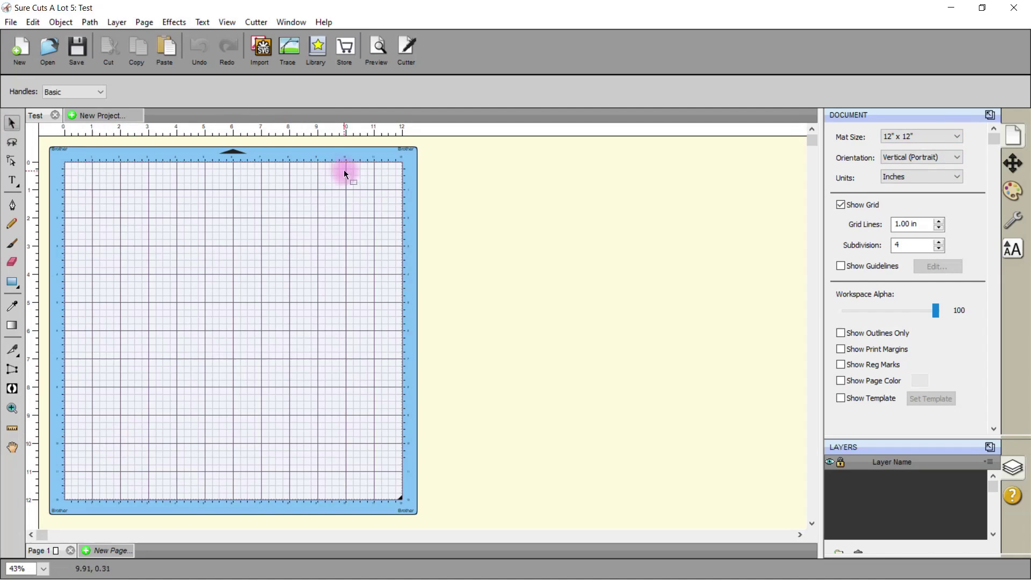
pyautogui.click(960, 140)
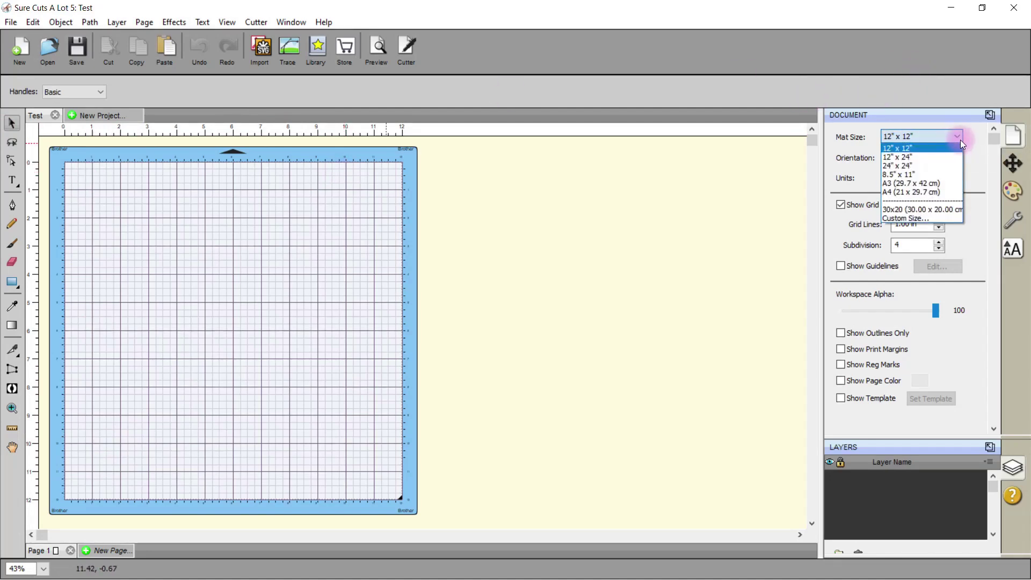
pyautogui.click(932, 191)
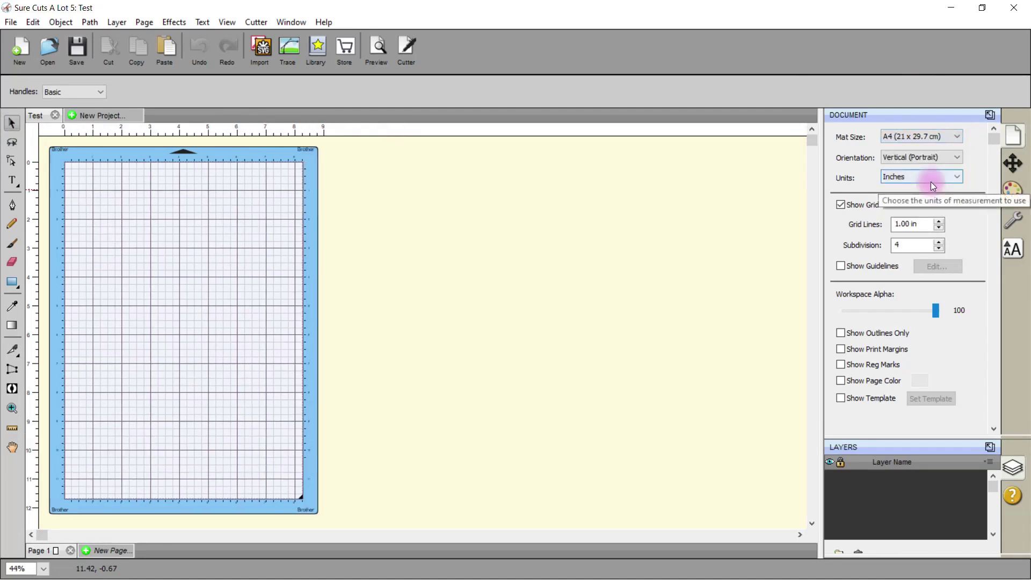
pyautogui.click(956, 137)
pyautogui.click(928, 146)
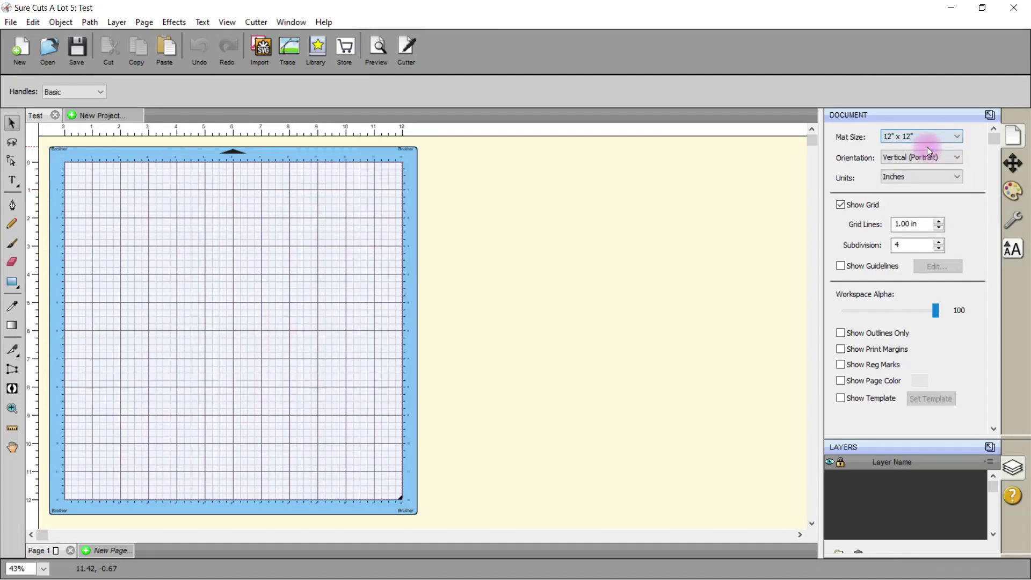
pyautogui.click(841, 204)
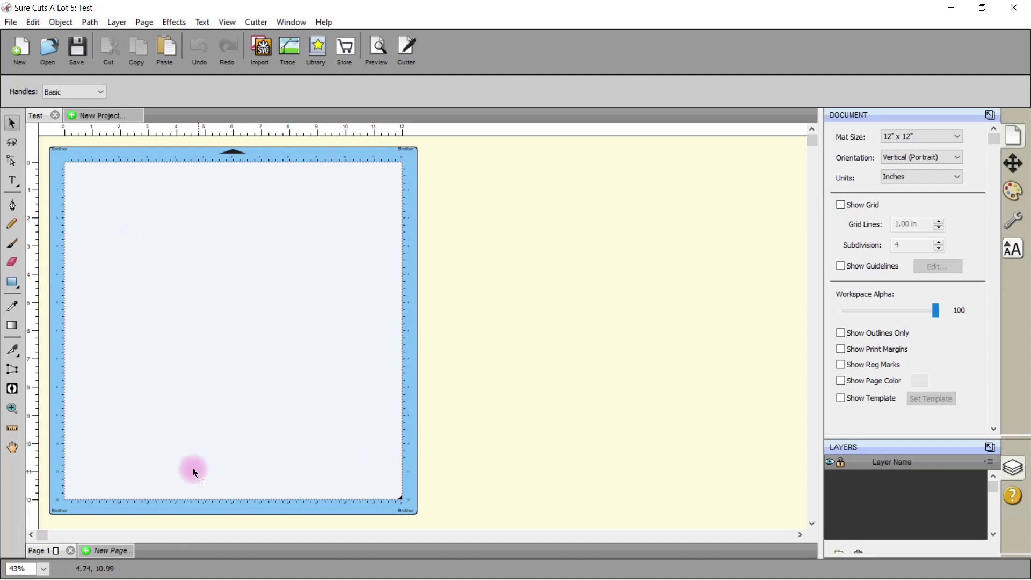
pyautogui.click(840, 204)
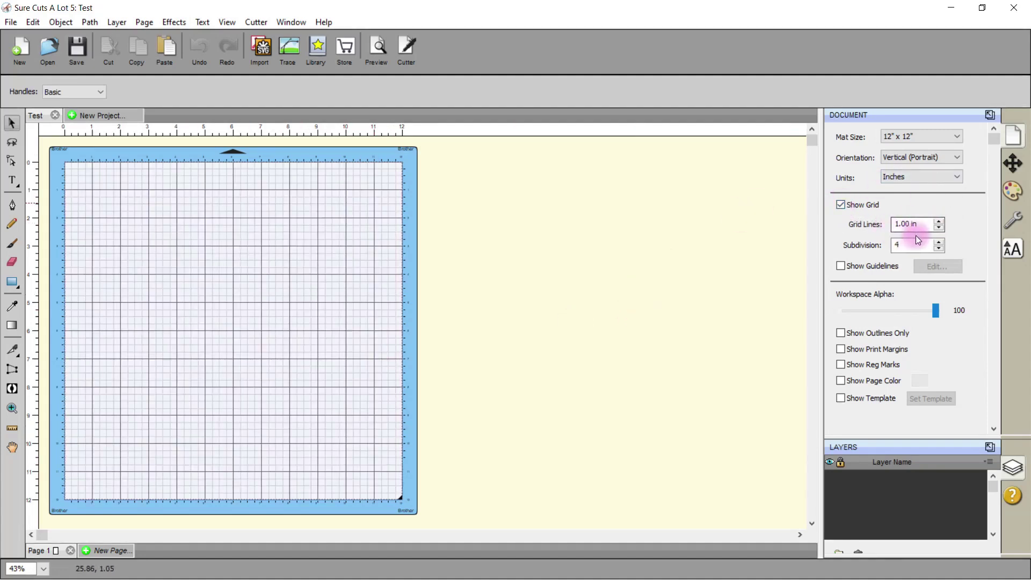
pyautogui.click(841, 268)
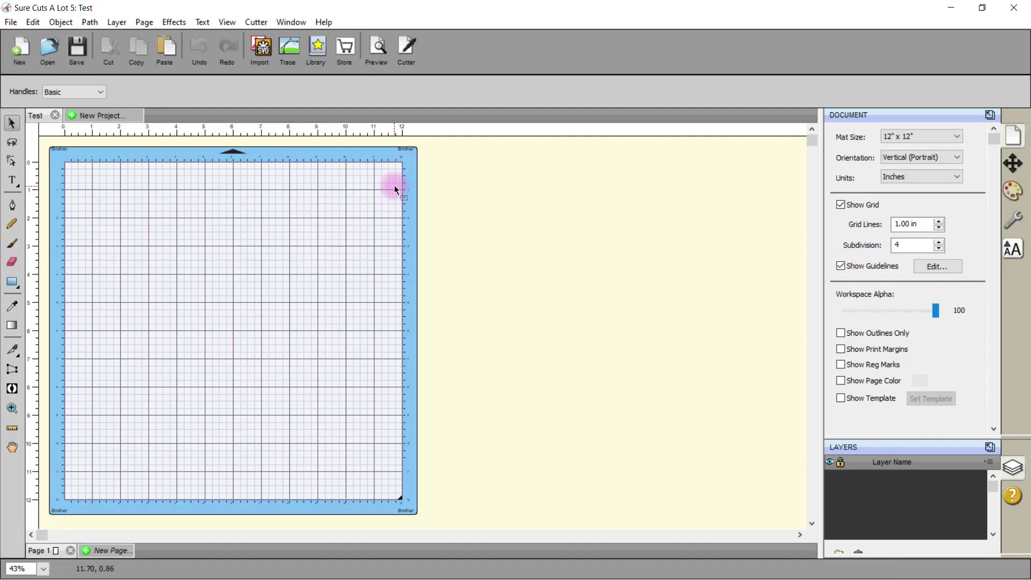
pyautogui.click(841, 265)
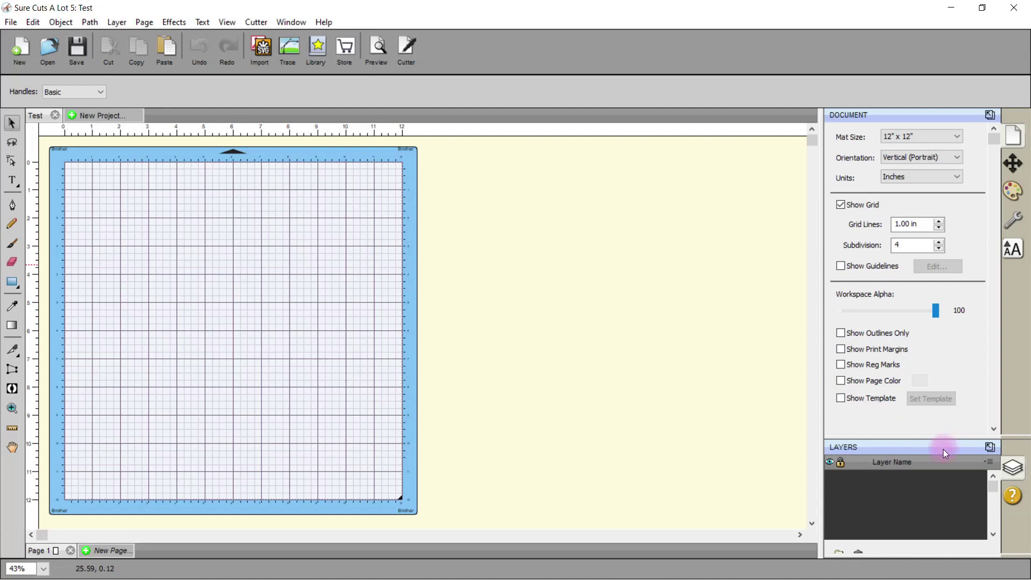
# - Undock and close the Layers panel, then show the Position & Size settings
pyautogui.click(989, 448)
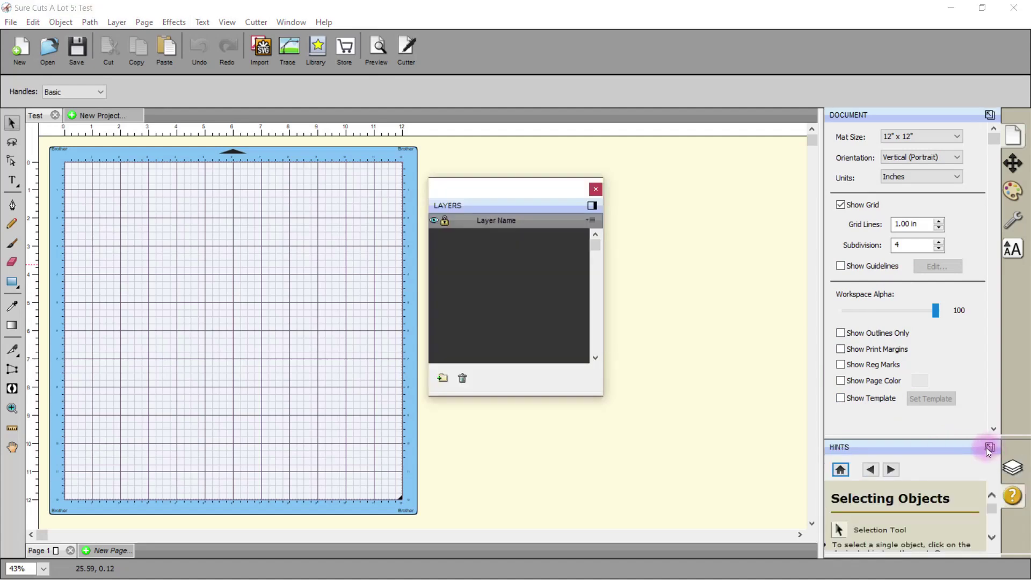
pyautogui.click(526, 185)
pyautogui.moveTo(525, 185); pyautogui.dragTo(954, 466)
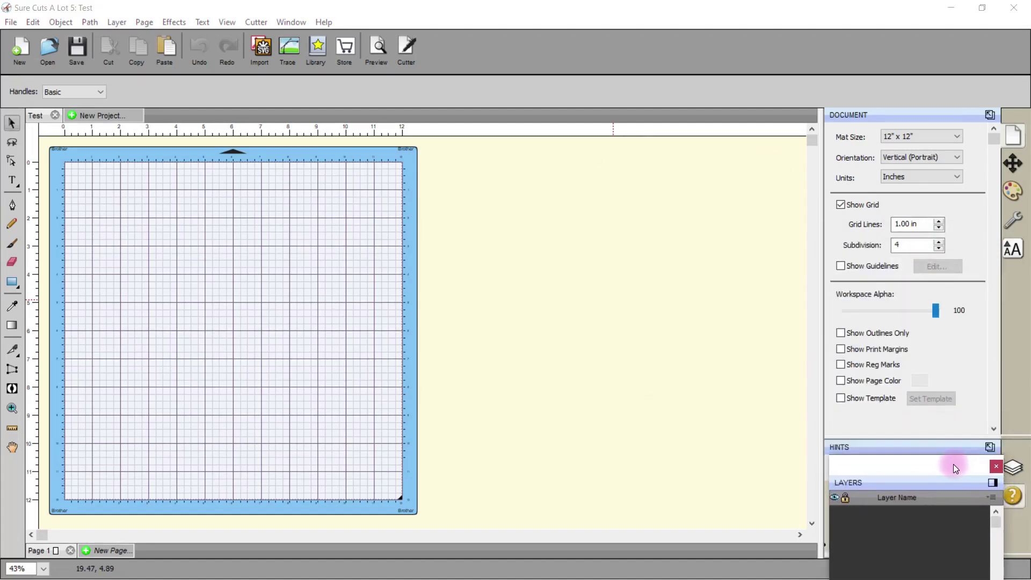
pyautogui.click(997, 467)
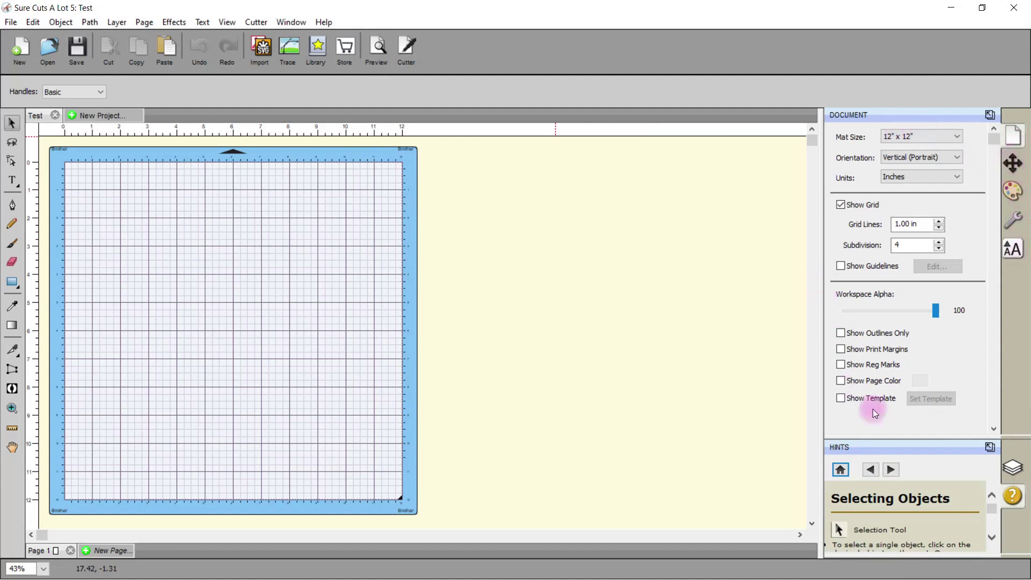
pyautogui.click(1012, 163)
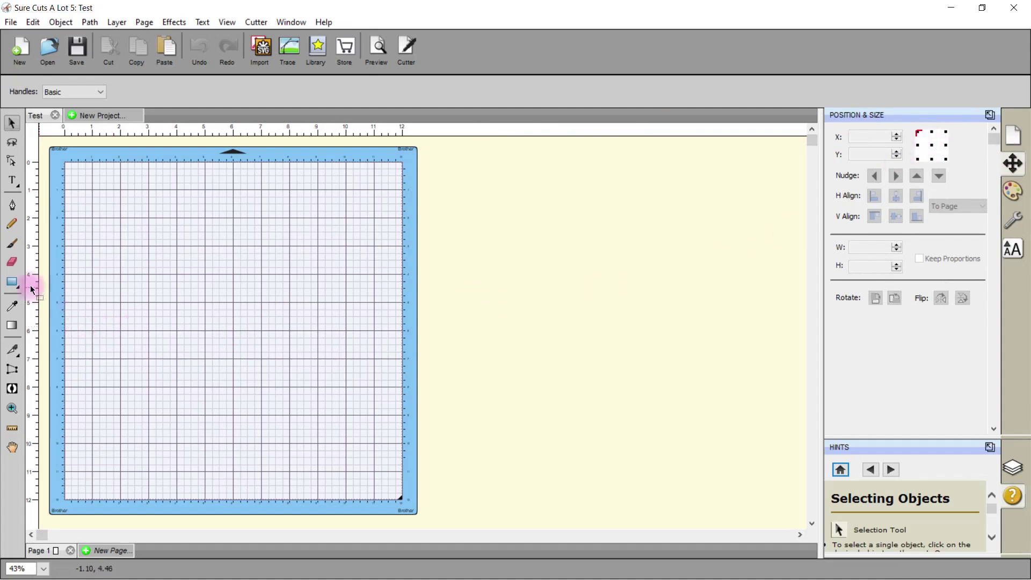
pyautogui.click(12, 282)
# - Draw a rectangle on the Test mat and nudge it to X 1.430, Y 2.250
pyautogui.moveTo(96, 218); pyautogui.dragTo(306, 364)
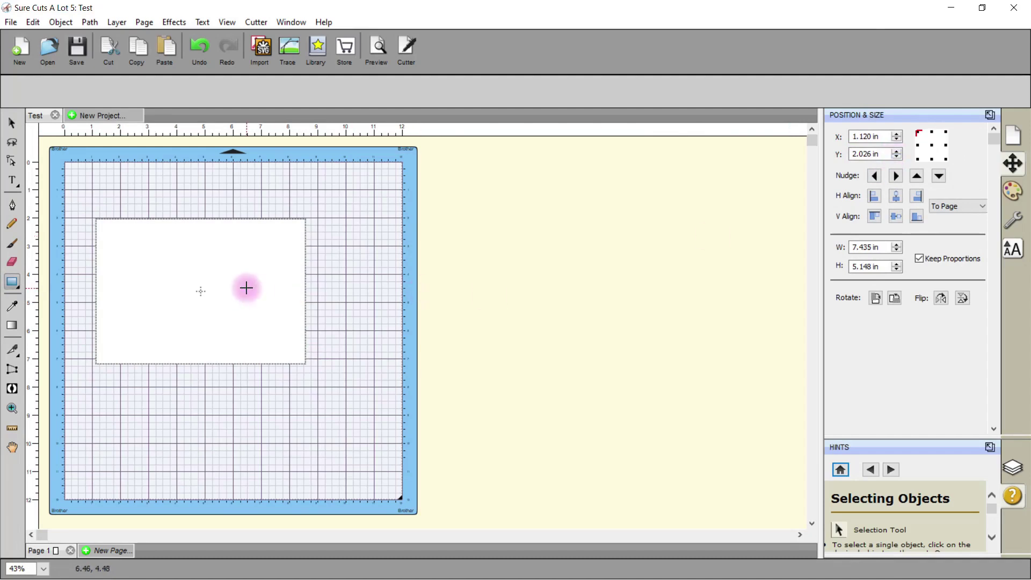
pyautogui.click(13, 124)
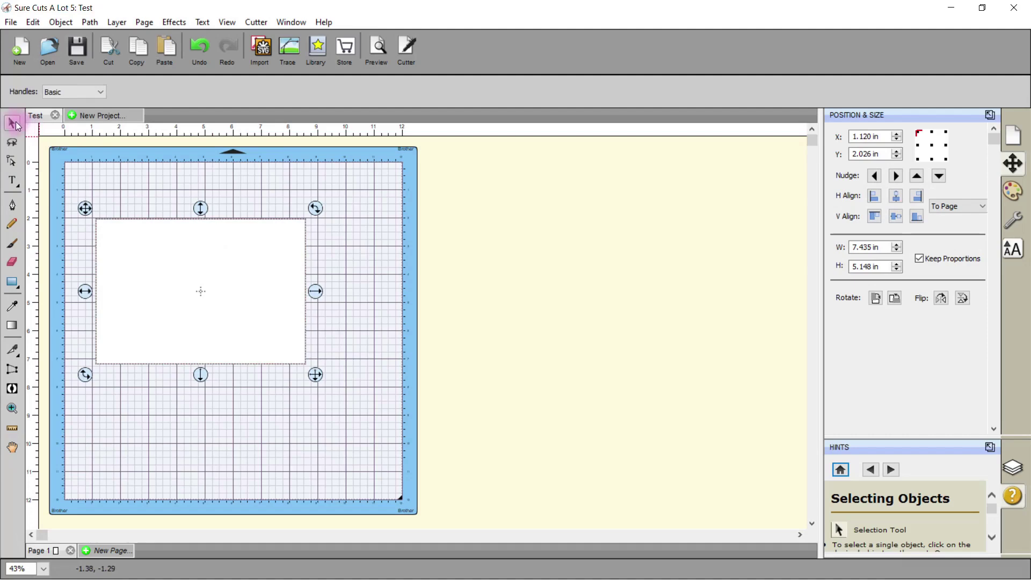
pyautogui.click(194, 247)
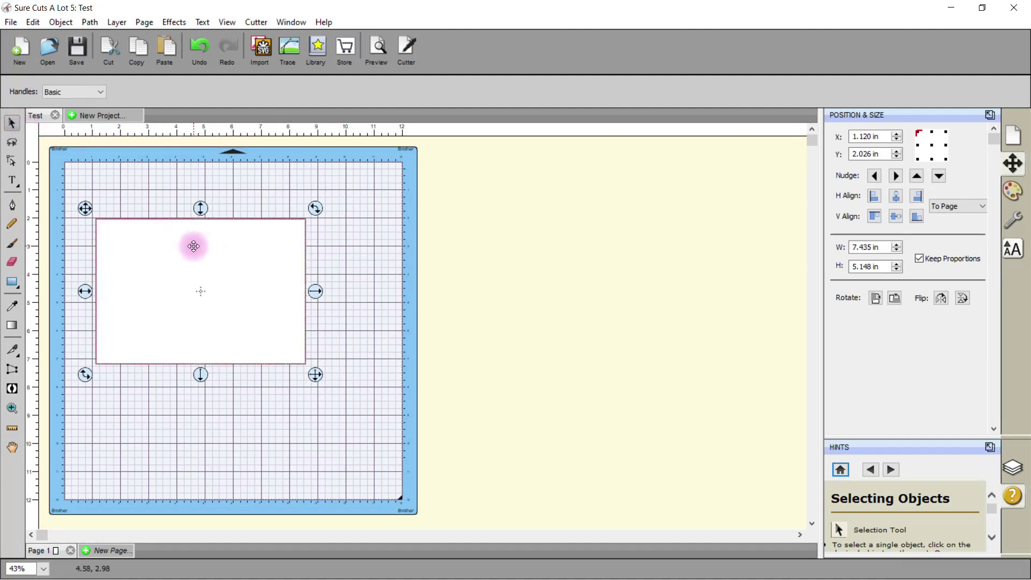
pyautogui.moveTo(194, 246)
pyautogui.mouseDown()
pyautogui.moveTo(170, 202)
pyautogui.moveTo(202, 266)
pyautogui.moveTo(203, 253)
pyautogui.mouseUp()
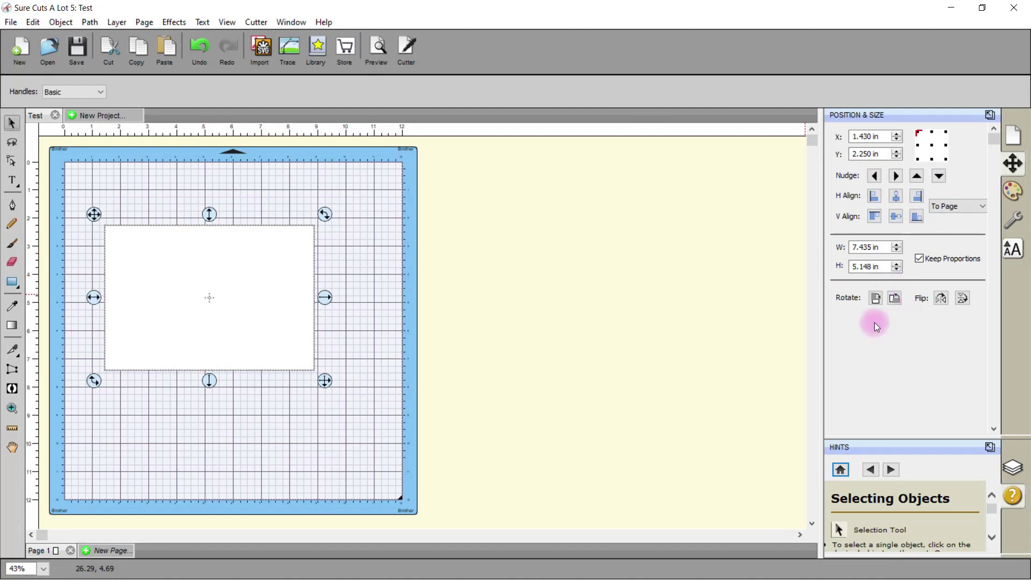
pyautogui.click(1012, 191)
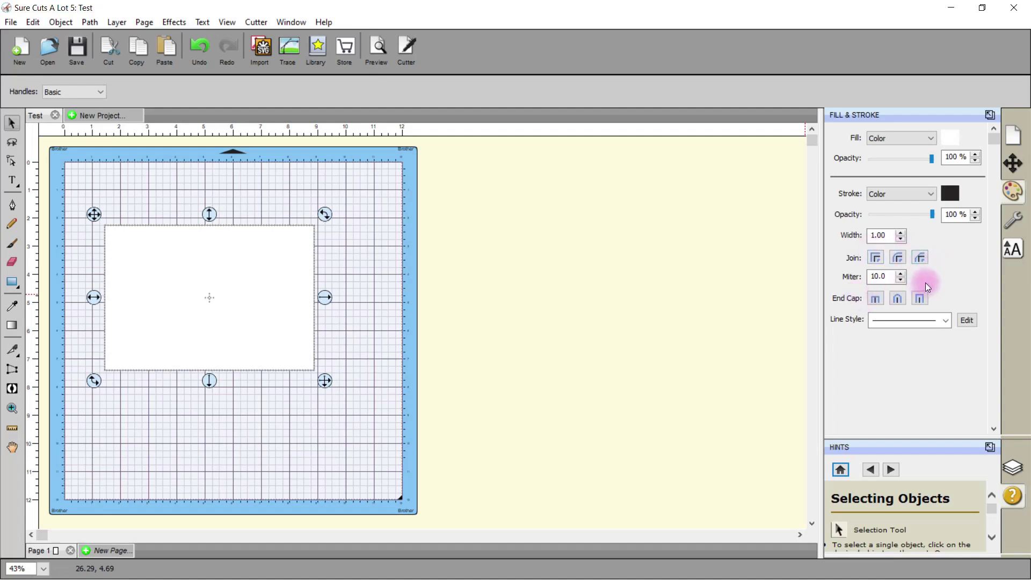
# - Keep the rectangle's solid line style and Cut line type
pyautogui.click(947, 321)
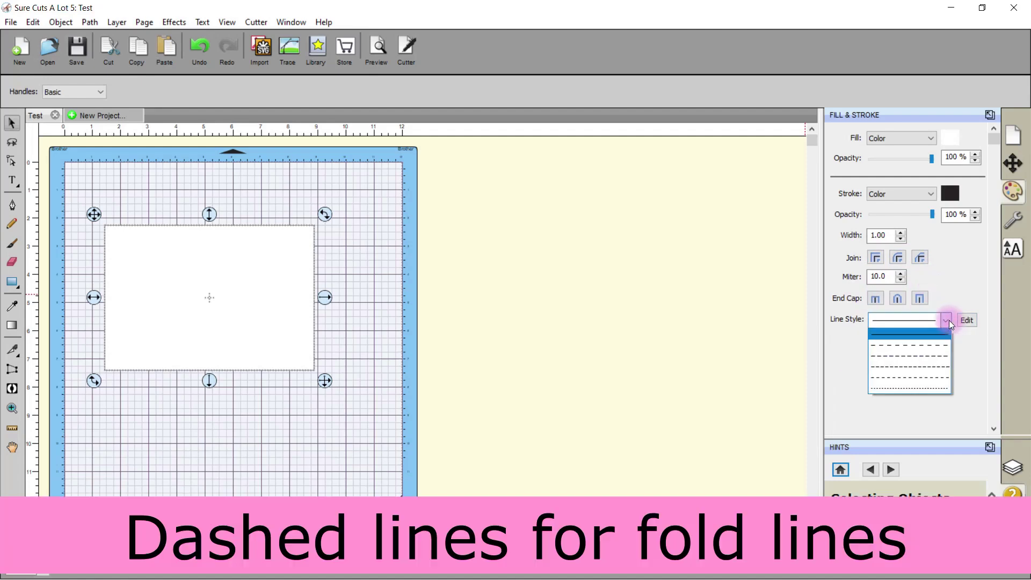
pyautogui.click(949, 320)
pyautogui.click(1014, 223)
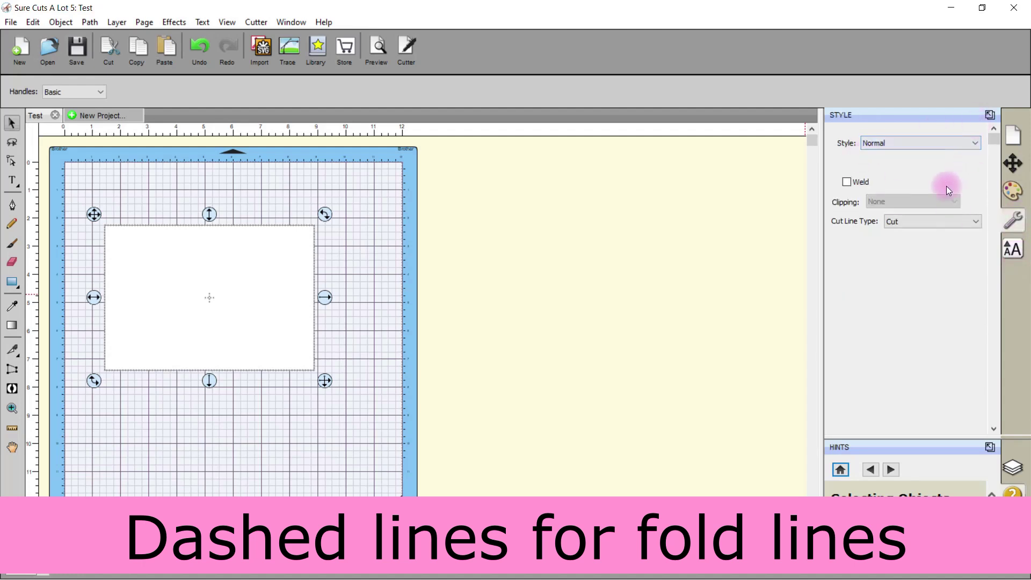
pyautogui.click(976, 222)
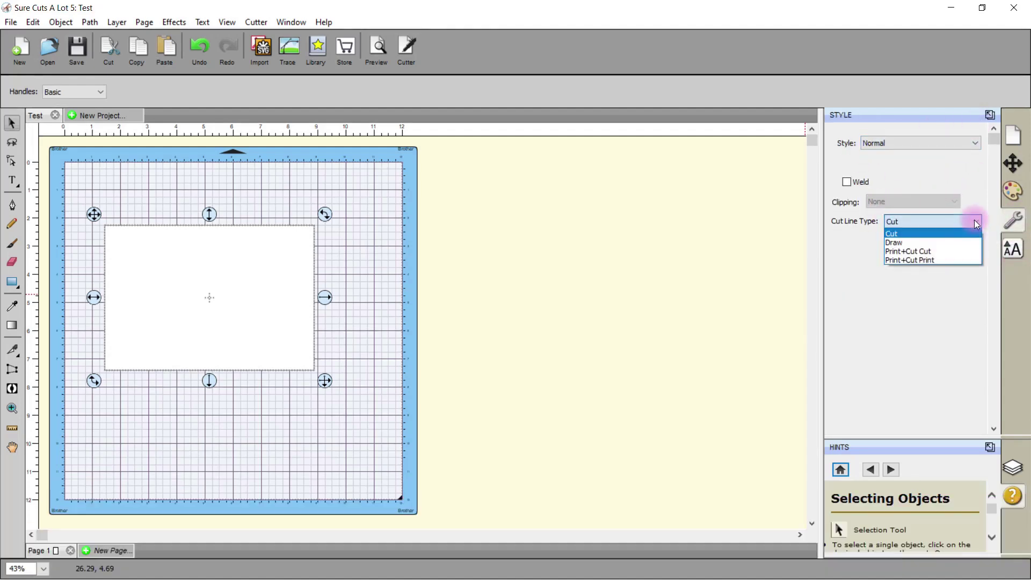
pyautogui.click(975, 221)
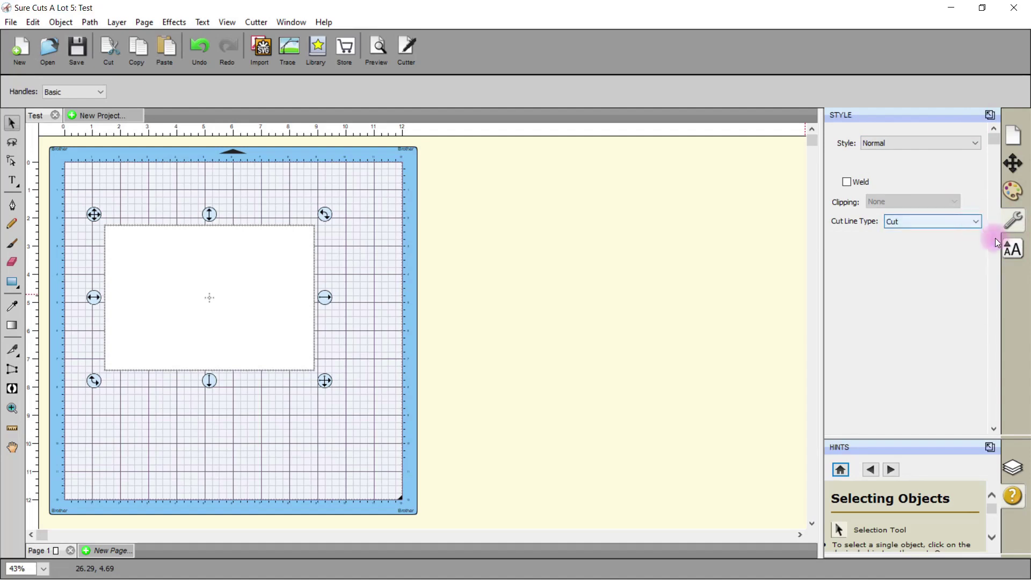
pyautogui.click(1012, 250)
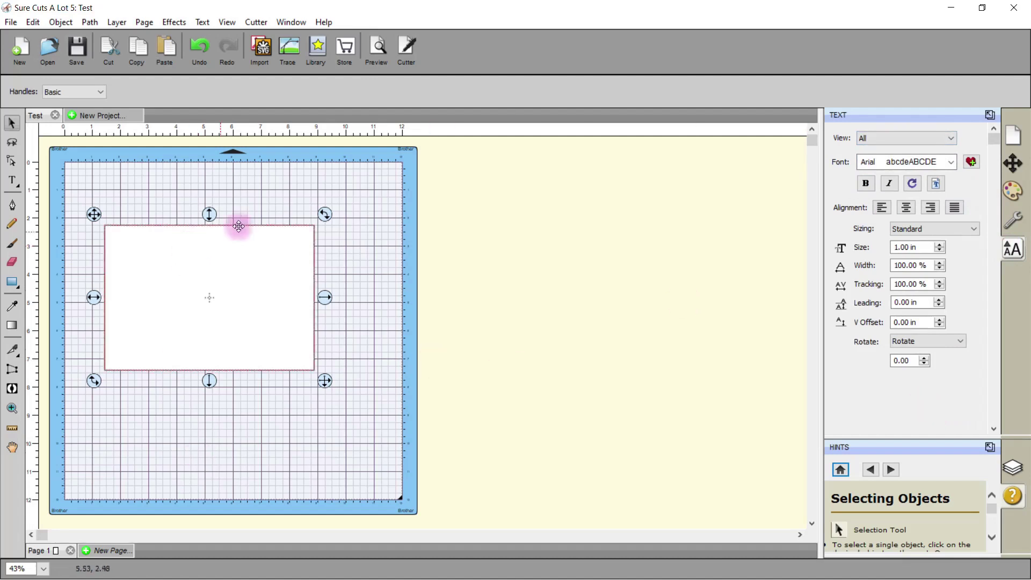
# - Create a blank Untitled-1 project, then a second one named 'Funky Chook'
pyautogui.click(76, 114)
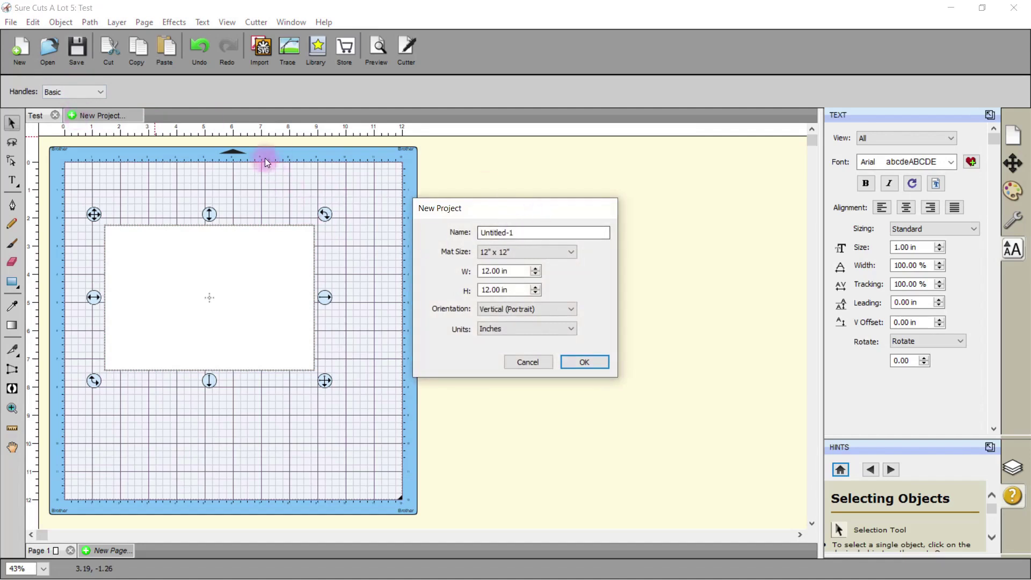
pyautogui.click(585, 362)
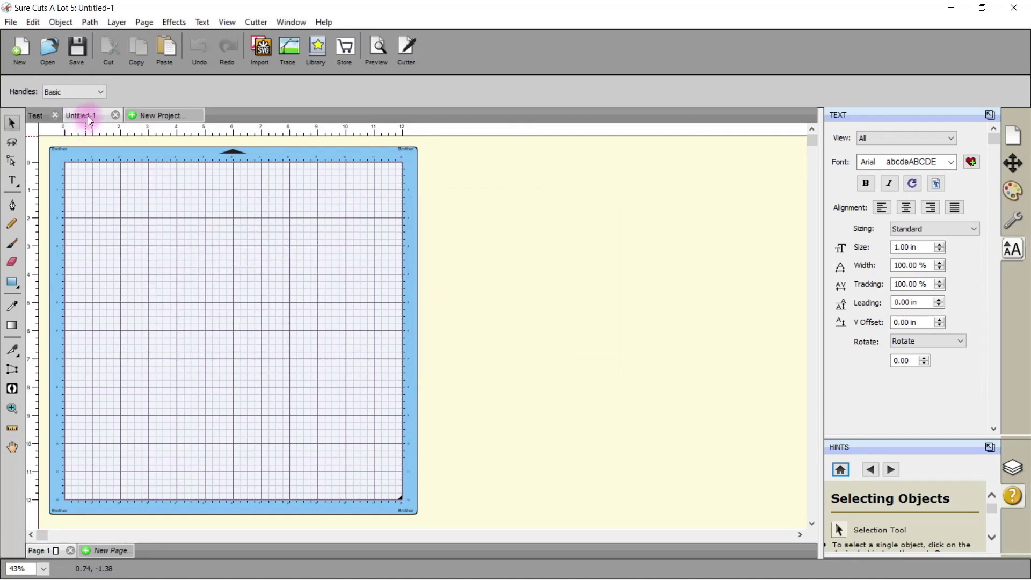
pyautogui.click(157, 115)
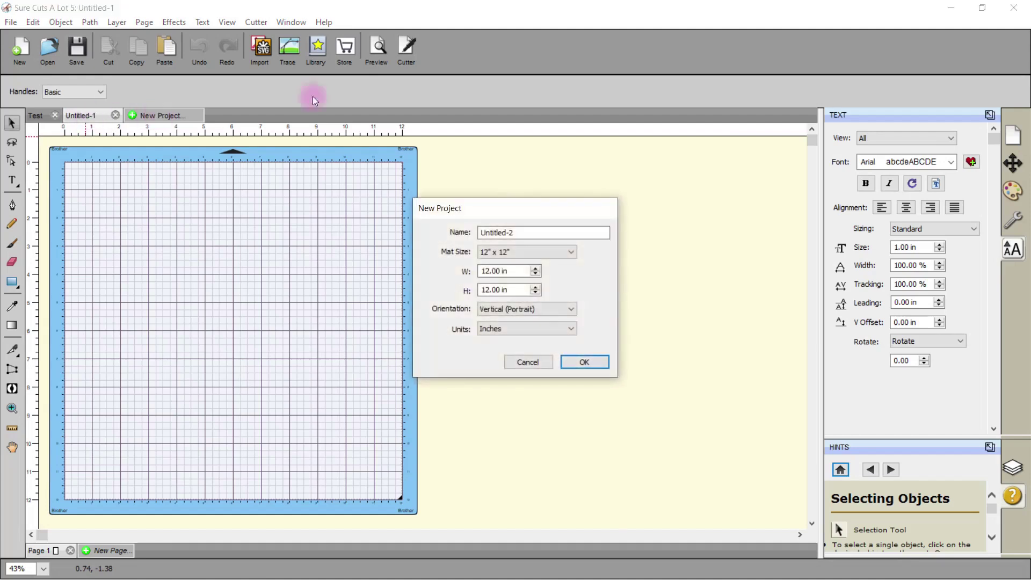
pyautogui.moveTo(529, 233); pyautogui.dragTo(460, 221)
pyautogui.write('F')
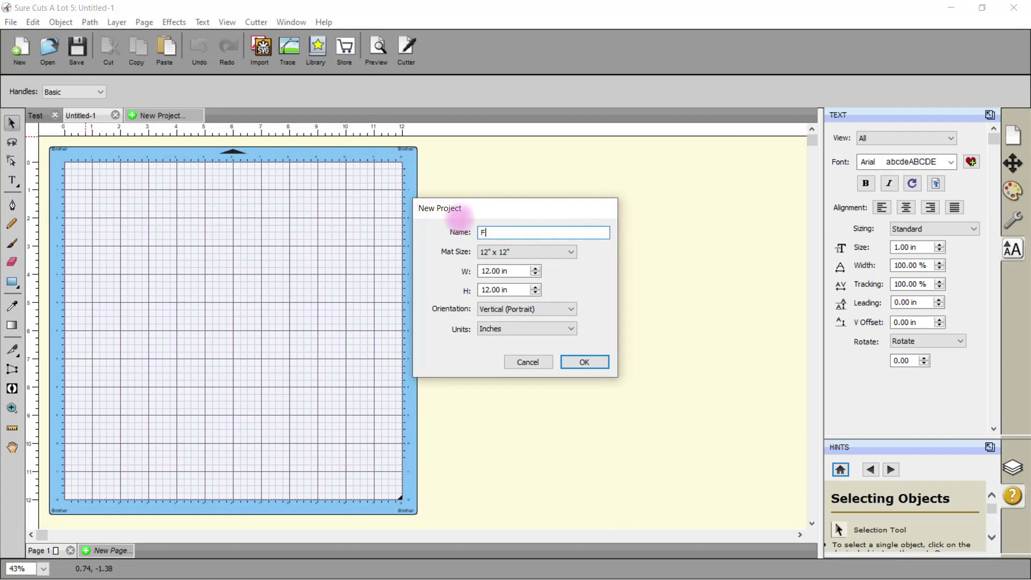
pyautogui.write('unky Chook')
pyautogui.click(591, 361)
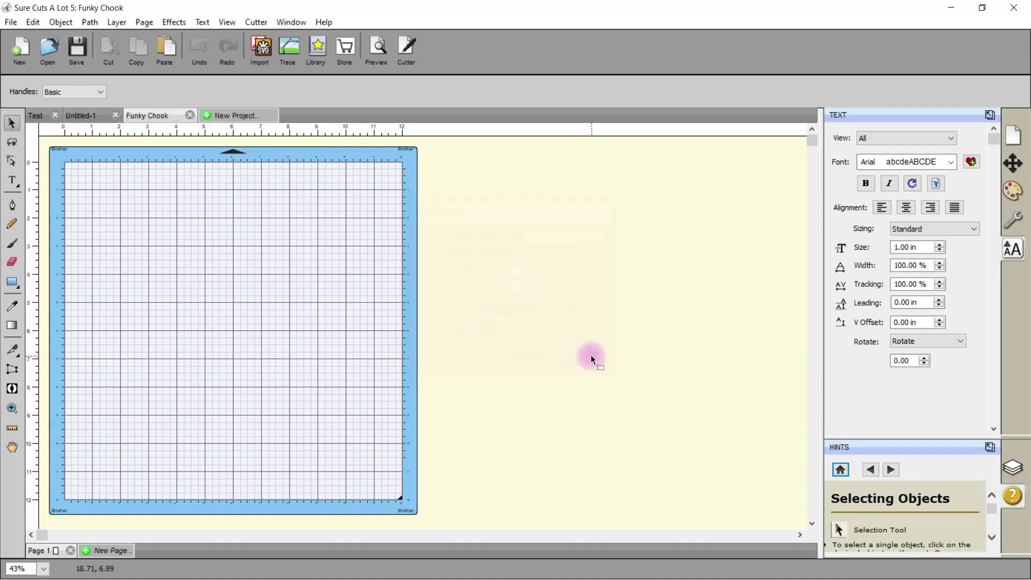